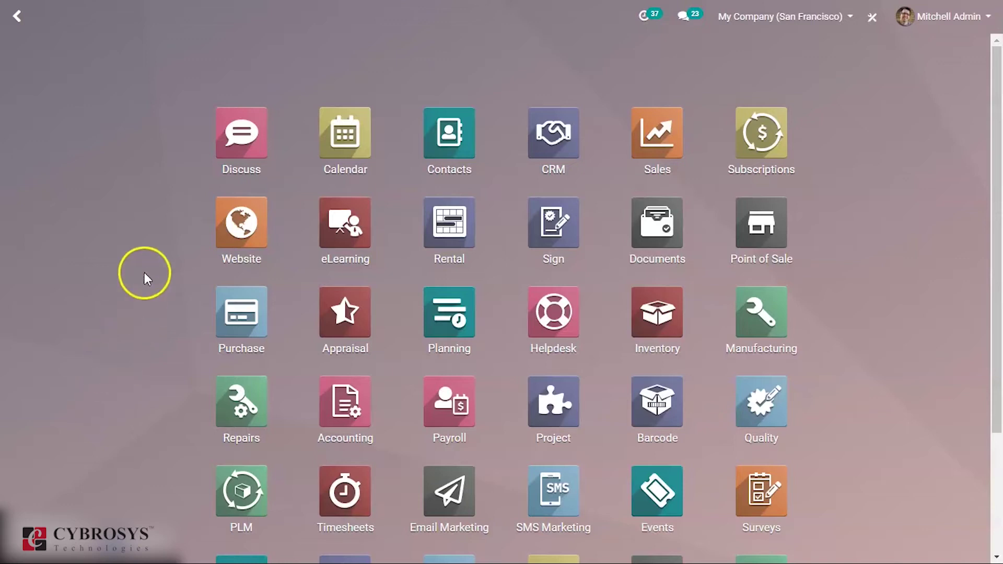
# Install the eCommerce Delivery module after searching all modules for 'eco'.
pyautogui.click(514, 34)
pyautogui.write('a')
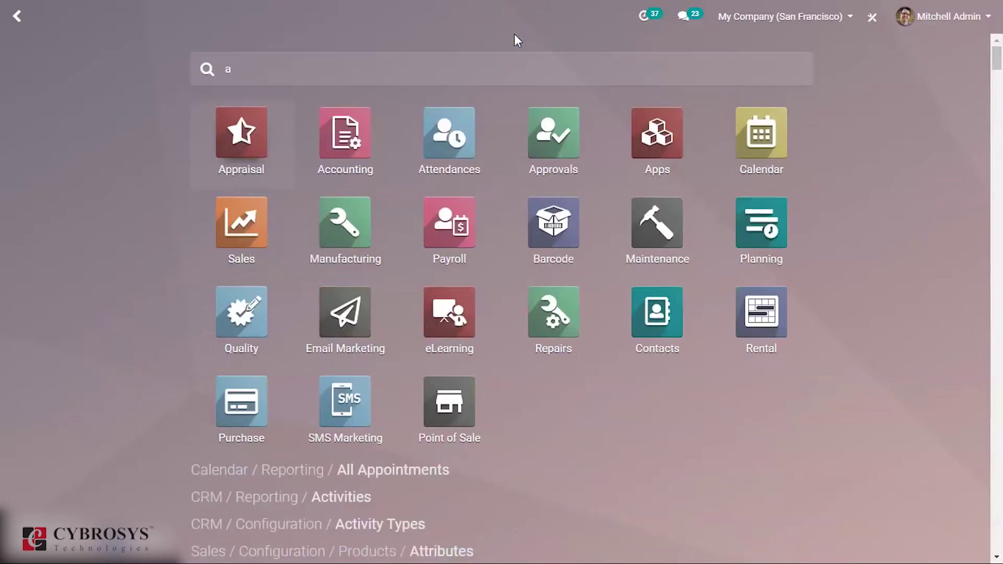
pyautogui.write('pp')
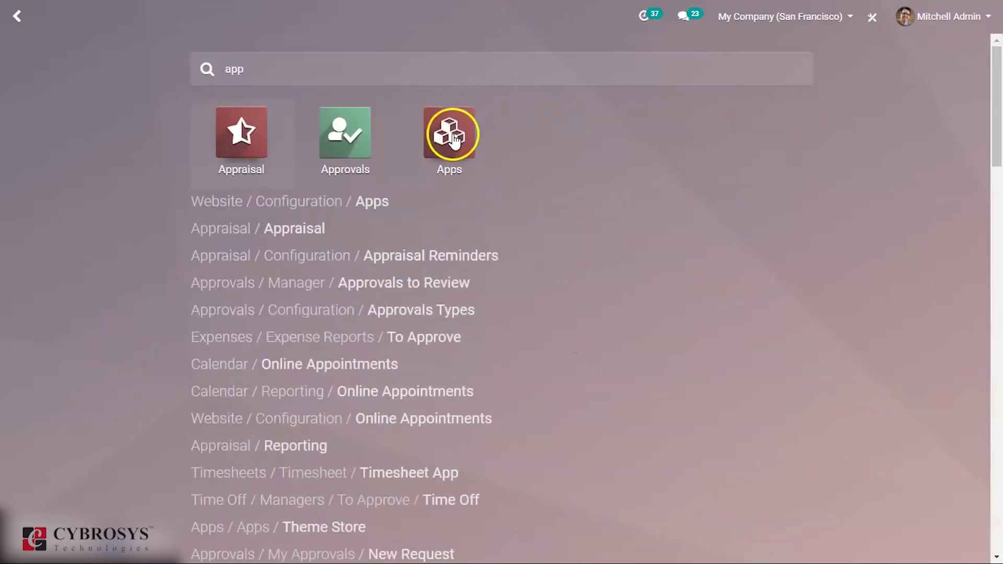
pyautogui.click(453, 137)
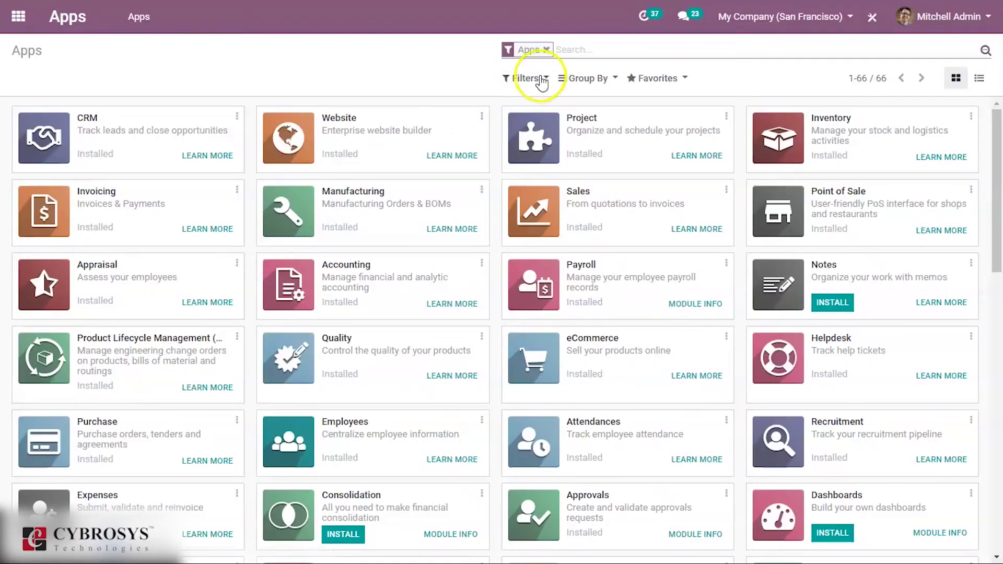
pyautogui.click(546, 49)
pyautogui.write('ec')
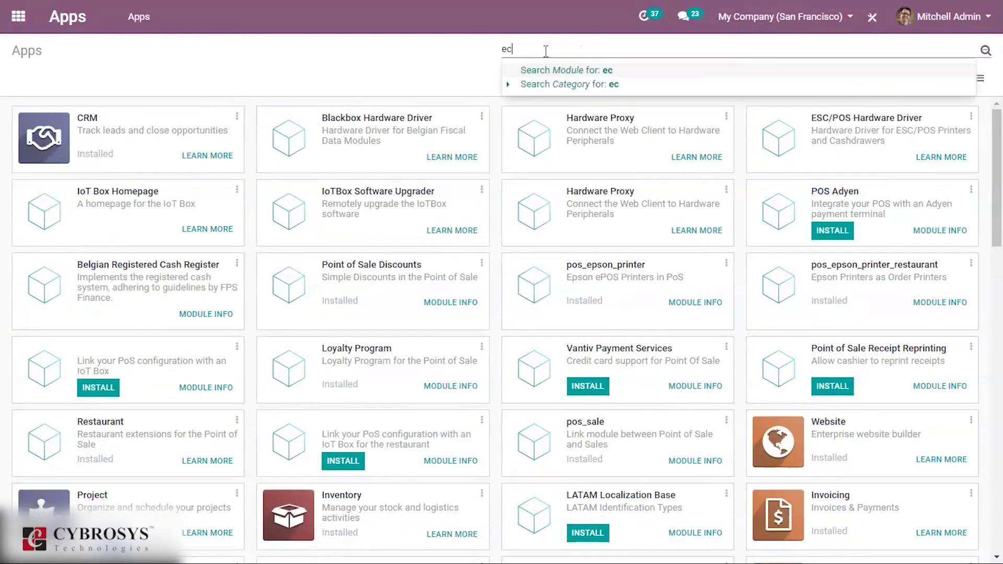
pyautogui.write('o')
pyautogui.press('Return')
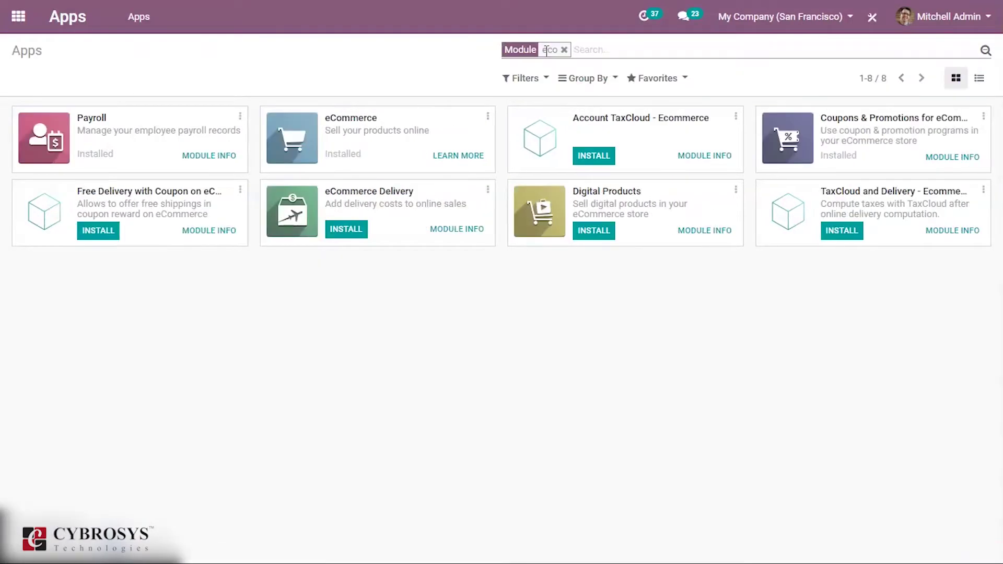
pyautogui.click(345, 234)
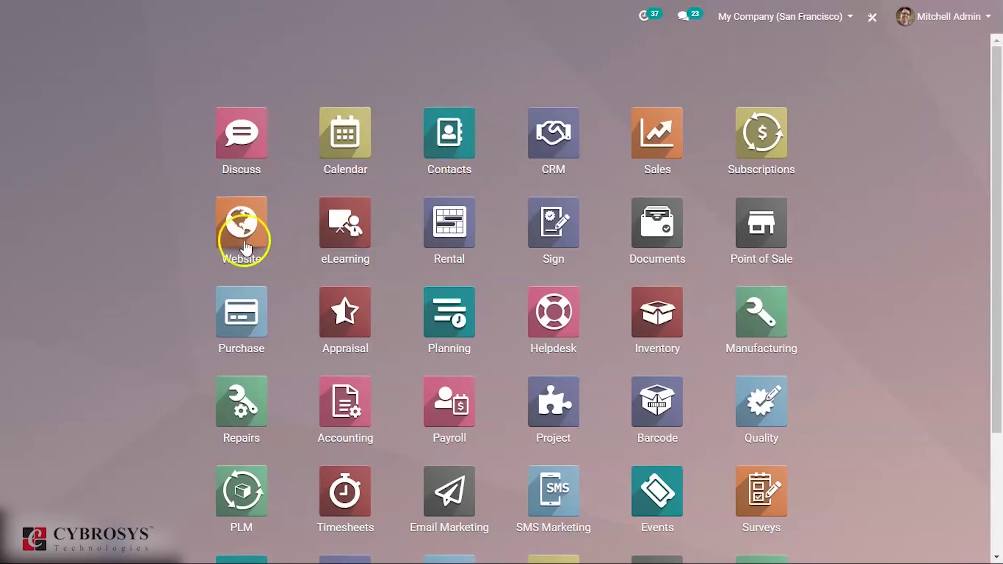
# Enable and save the website's Shipping Address setting, then go to the Shipping Methods list.
pyautogui.click(239, 236)
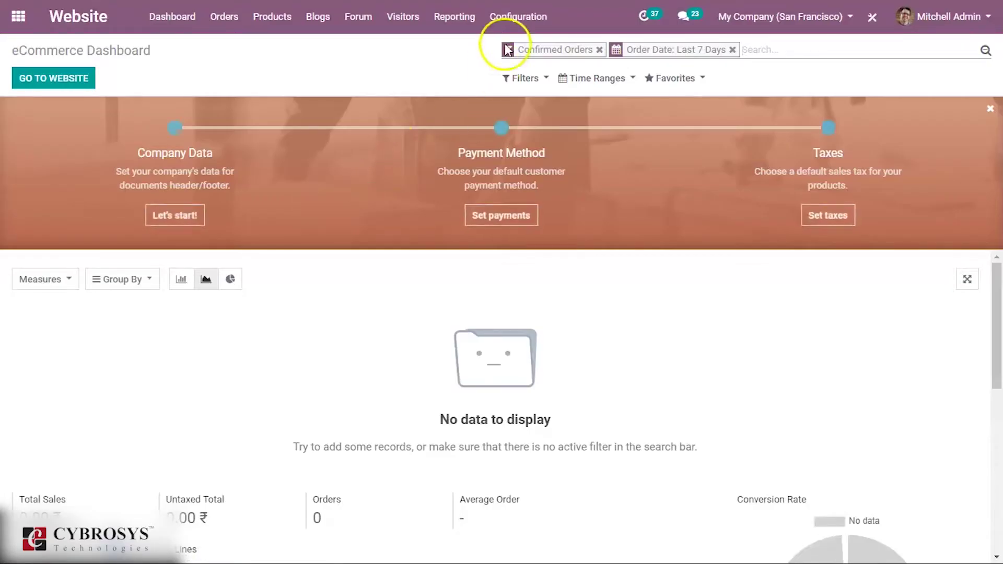
pyautogui.click(517, 18)
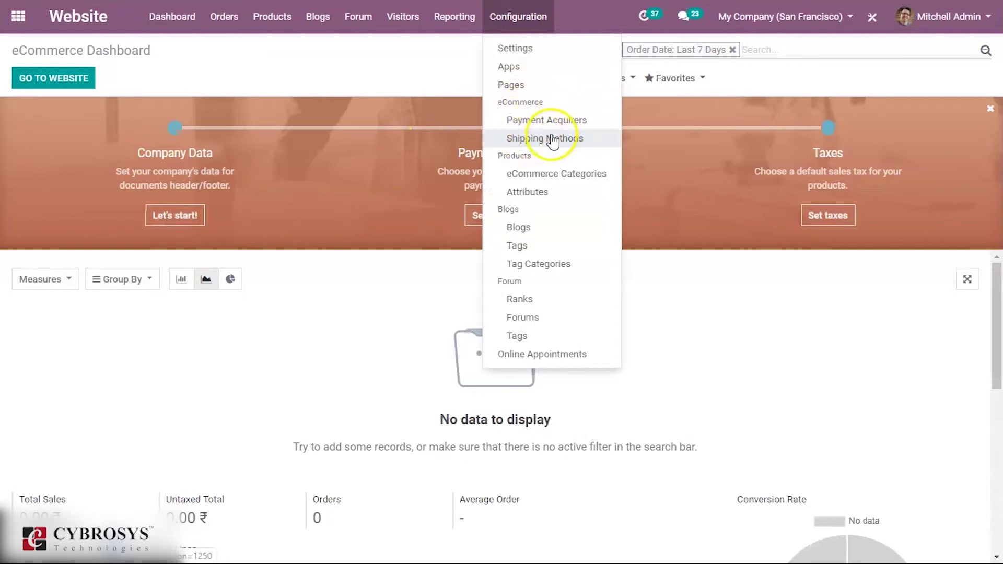
pyautogui.click(518, 48)
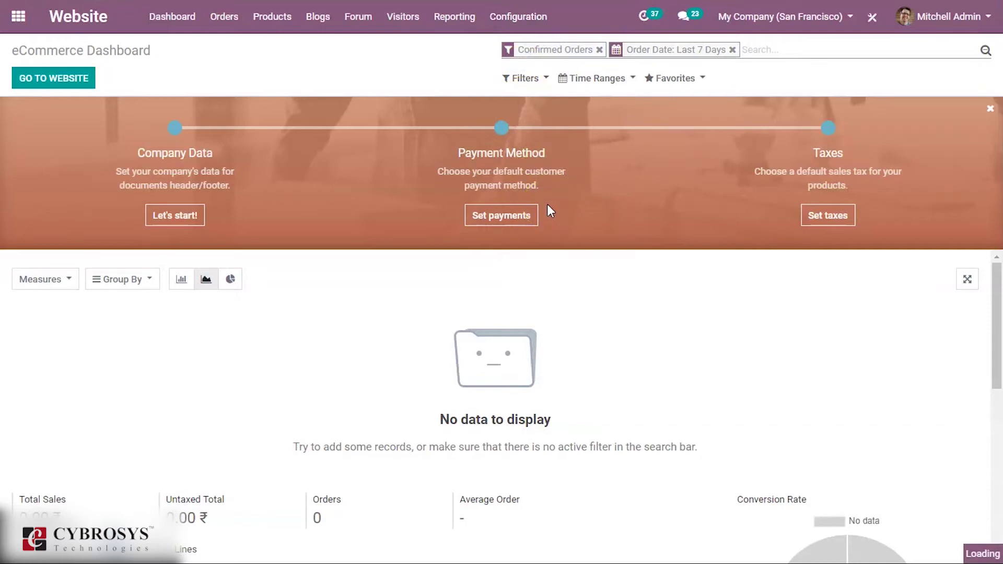
pyautogui.scroll(-10, 547, 205)
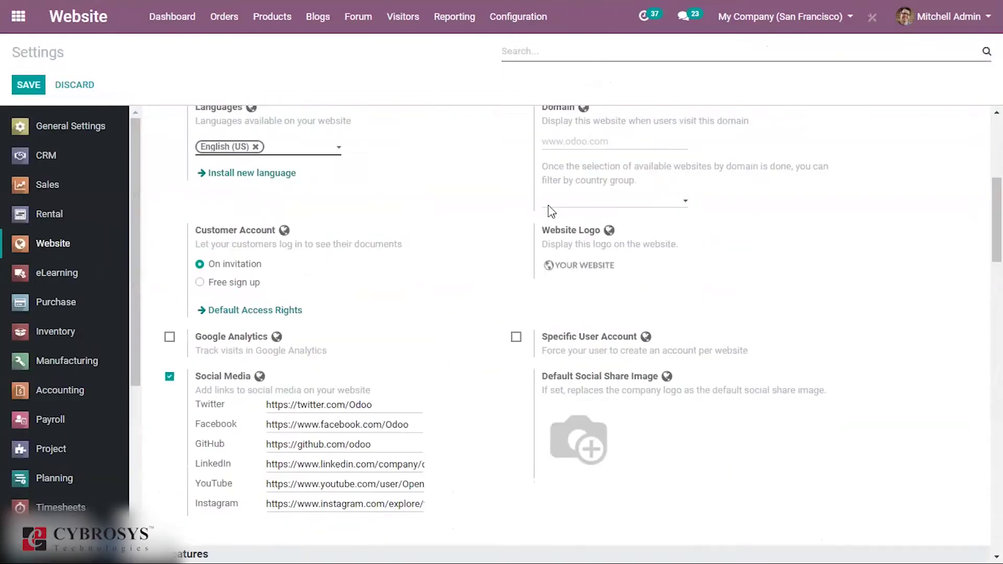
pyautogui.scroll(-12, 547, 205)
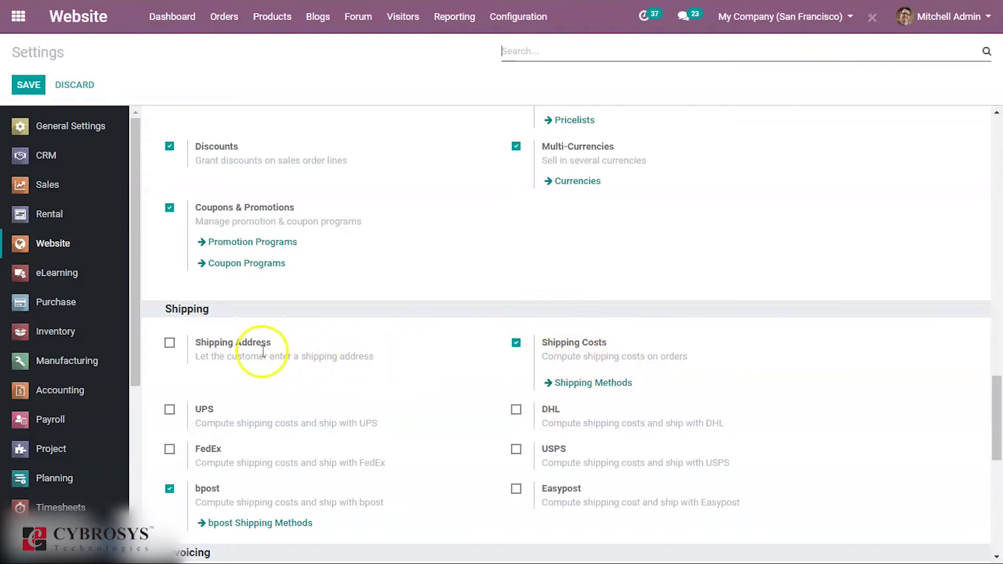
pyautogui.click(170, 343)
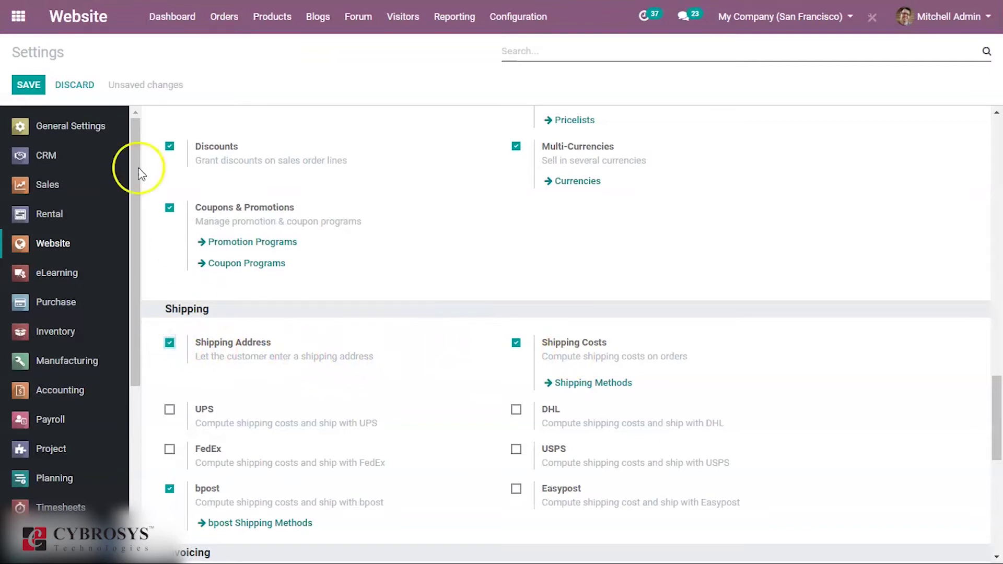
pyautogui.click(29, 82)
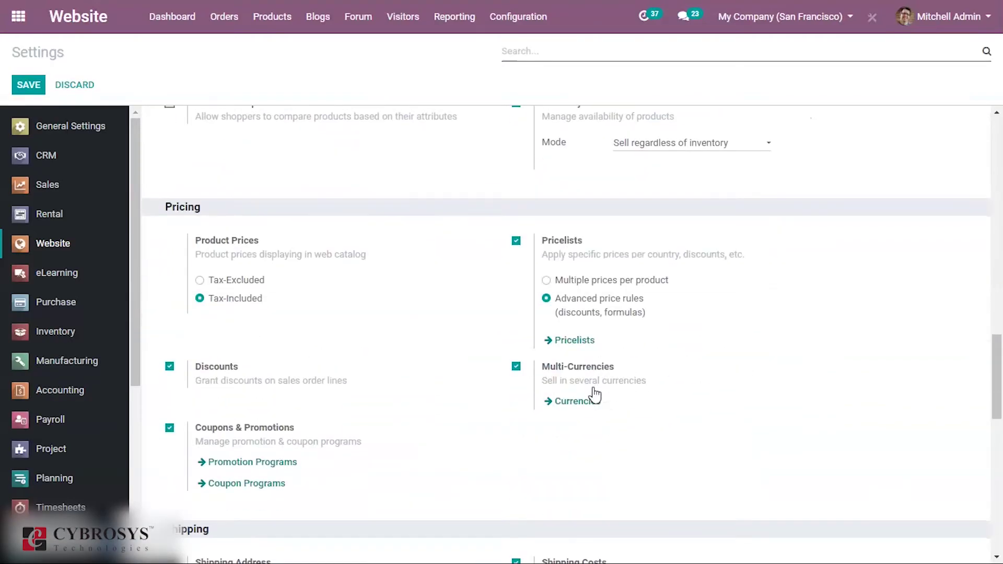
pyautogui.click(589, 235)
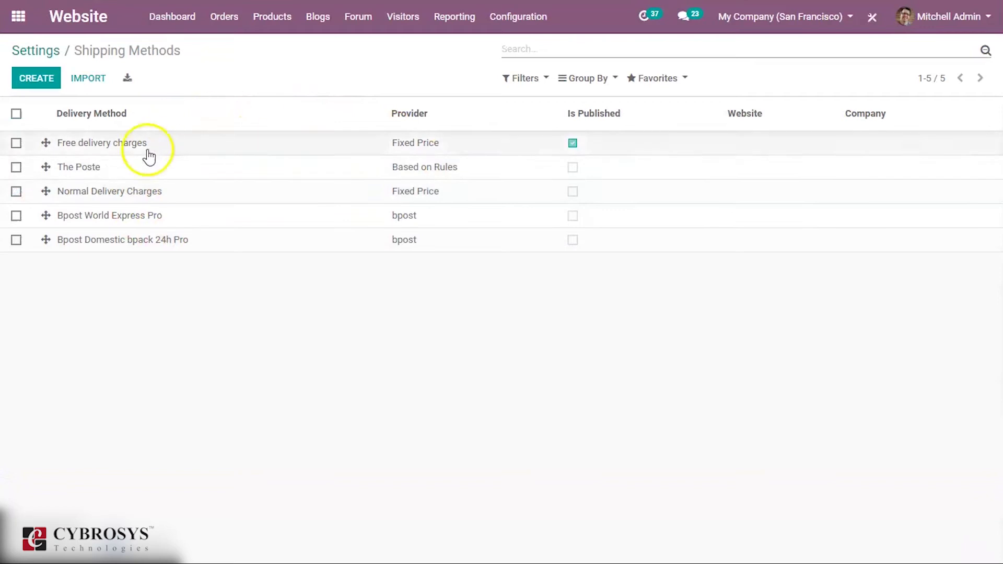
# Create a new shipping method named 'Test delivery method' with bpost as its provider.
pyautogui.click(46, 87)
pyautogui.click(199, 194)
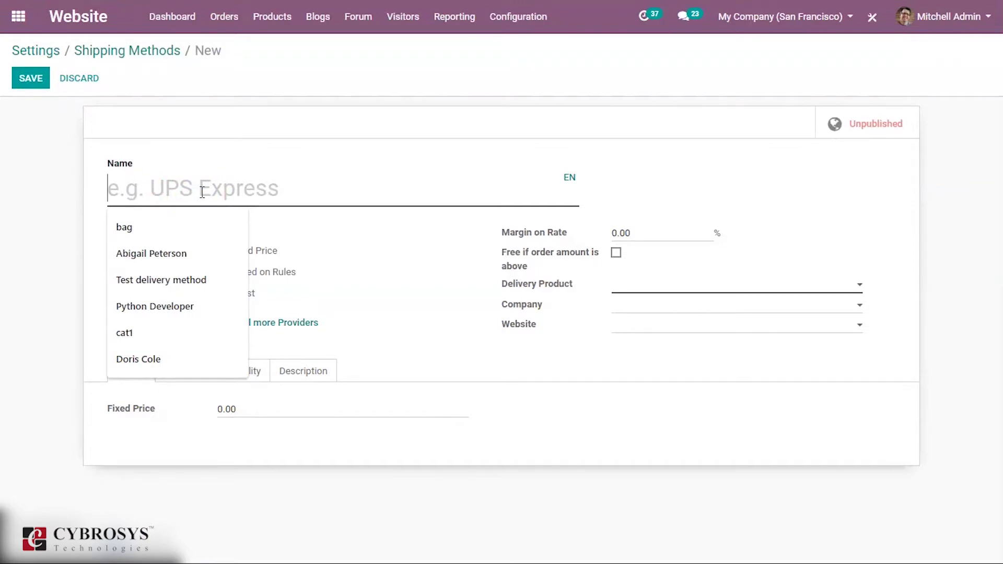
pyautogui.write('Test delivery method')
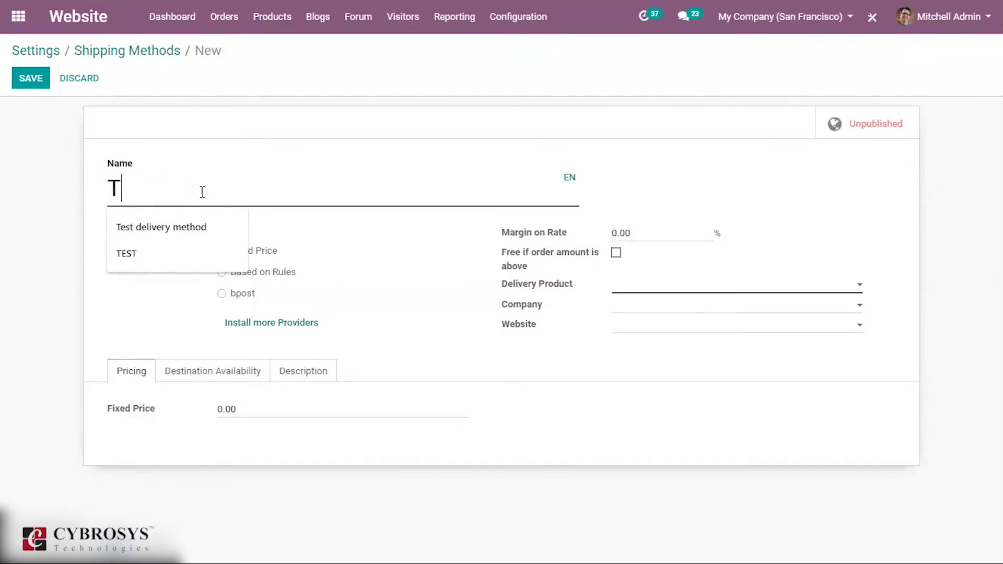
pyautogui.click(191, 226)
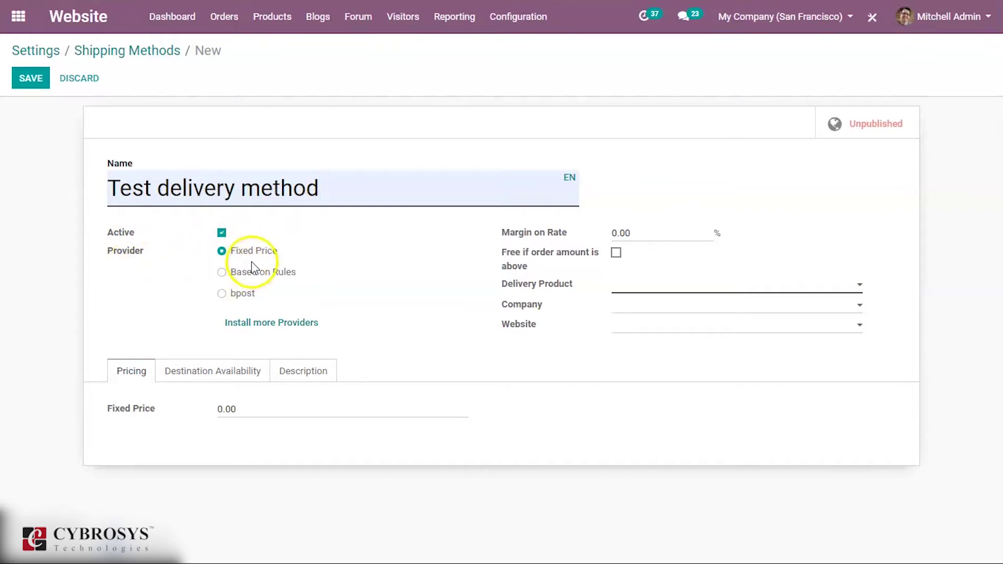
pyautogui.click(222, 272)
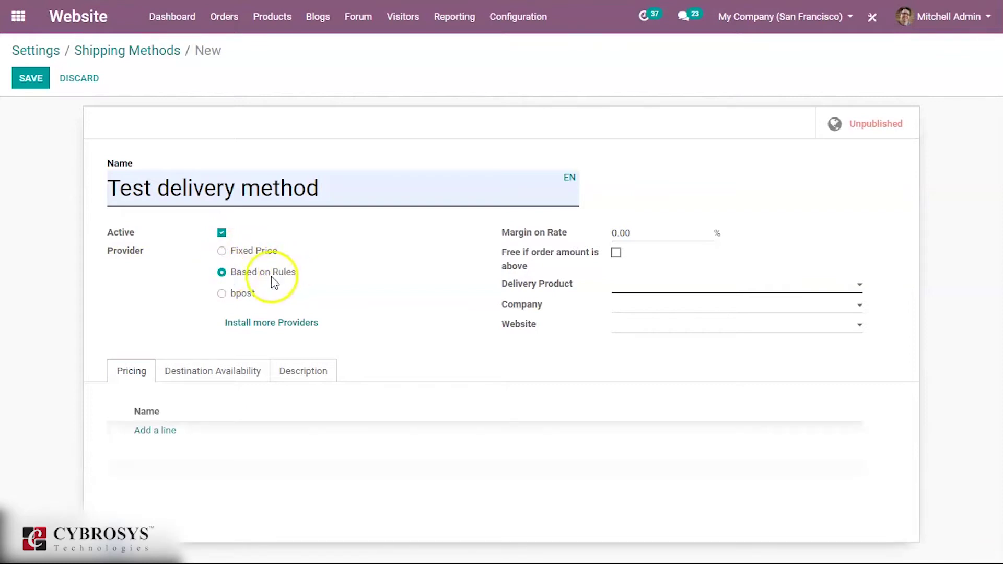
pyautogui.click(226, 295)
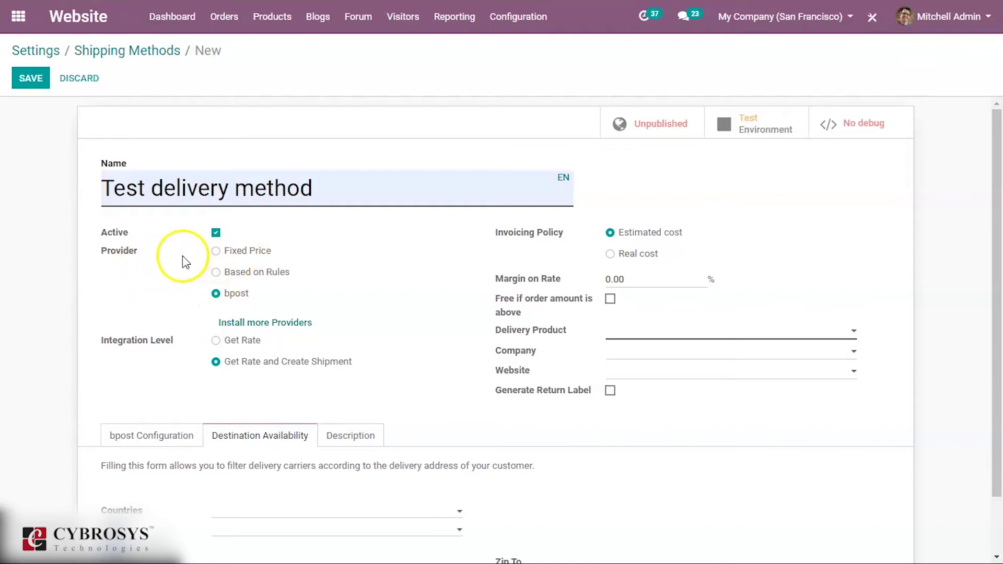
# Switch the provider to Fixed Price, leaving free delivery above an amount turned off.
pyautogui.click(216, 251)
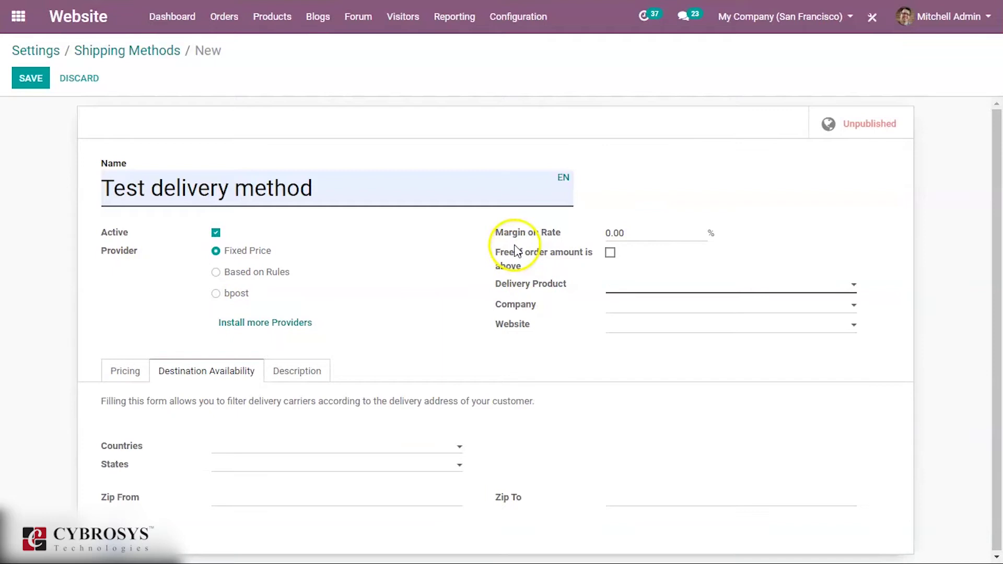
pyautogui.moveTo(553, 237)
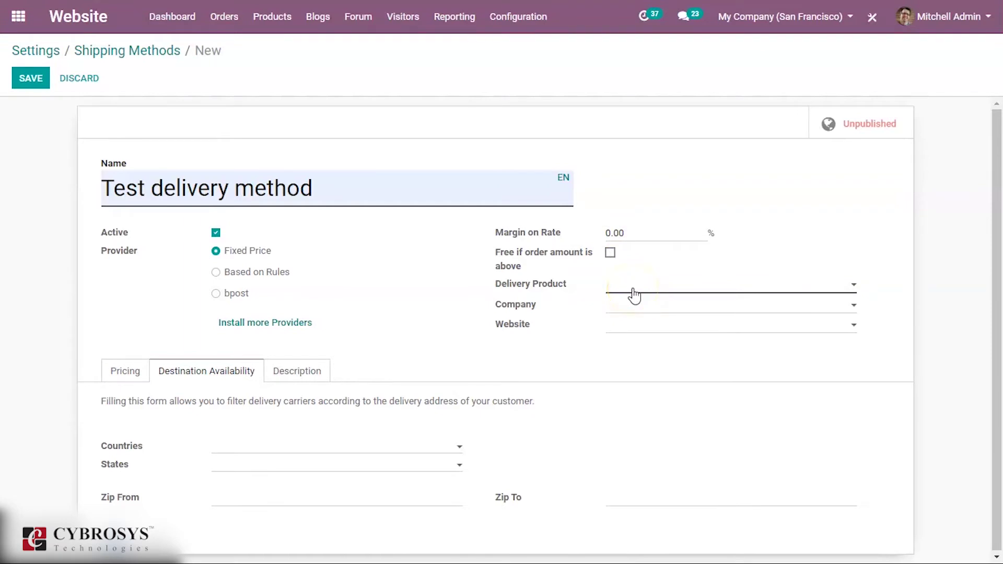
pyautogui.click(610, 253)
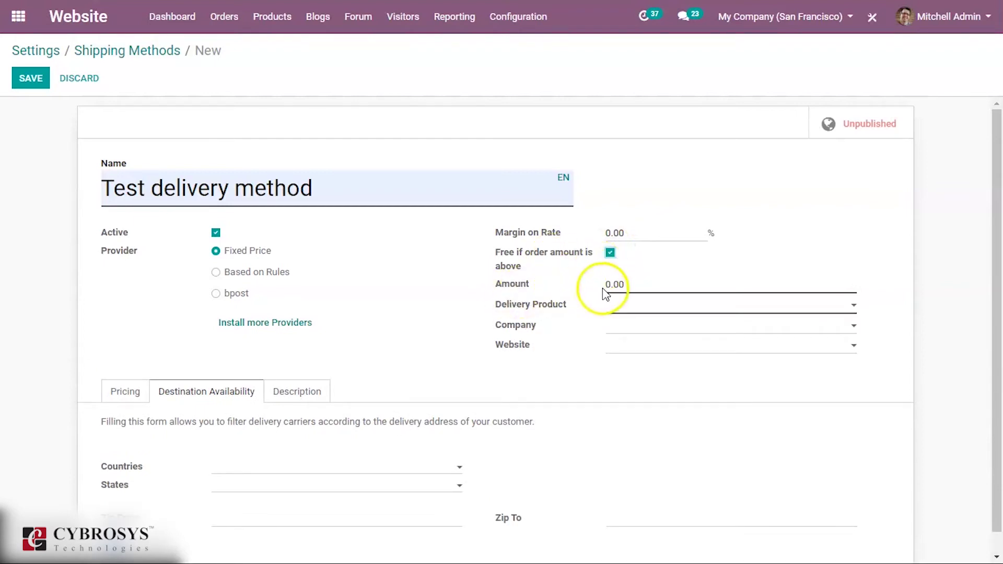
pyautogui.click(645, 281)
pyautogui.moveTo(646, 281); pyautogui.dragTo(596, 286)
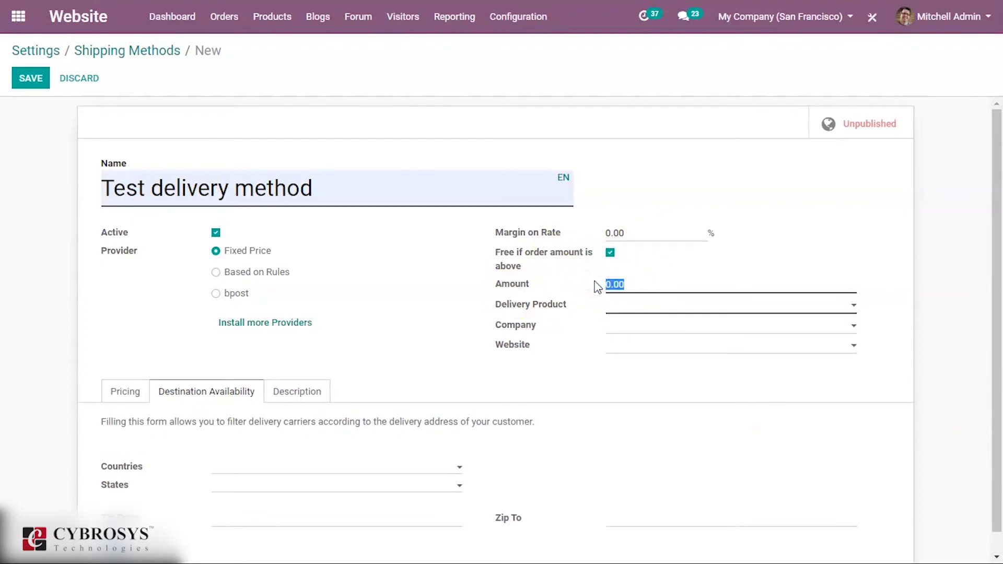
pyautogui.click(610, 252)
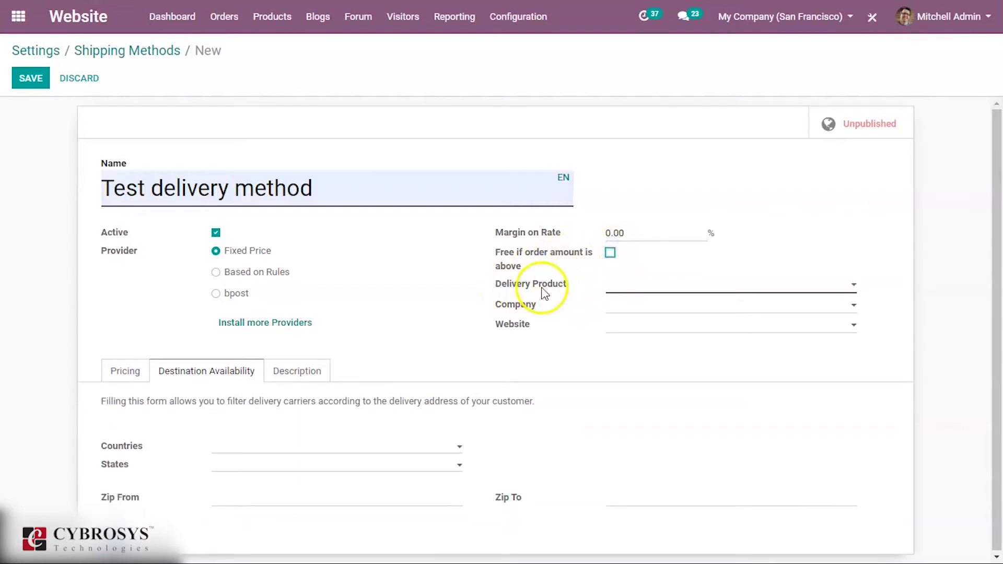
# Set the delivery product to Whiteboard Pen and the website to My Website.
pyautogui.click(623, 287)
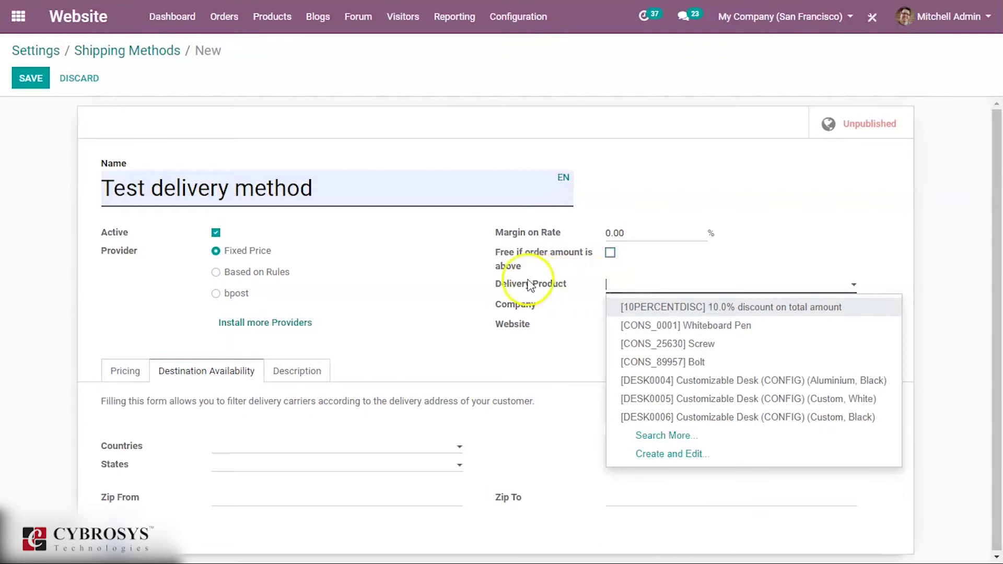
pyautogui.click(694, 327)
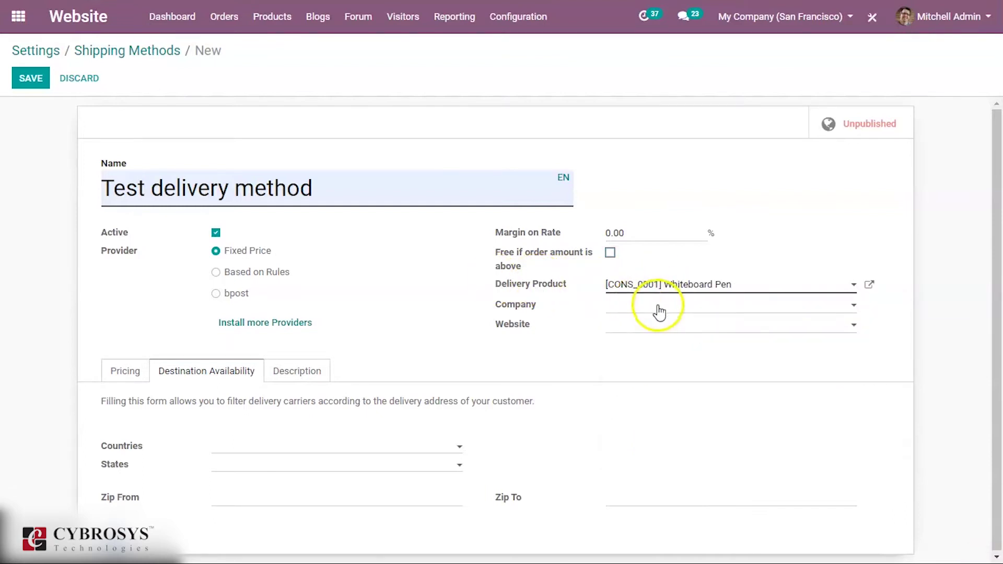
pyautogui.click(667, 323)
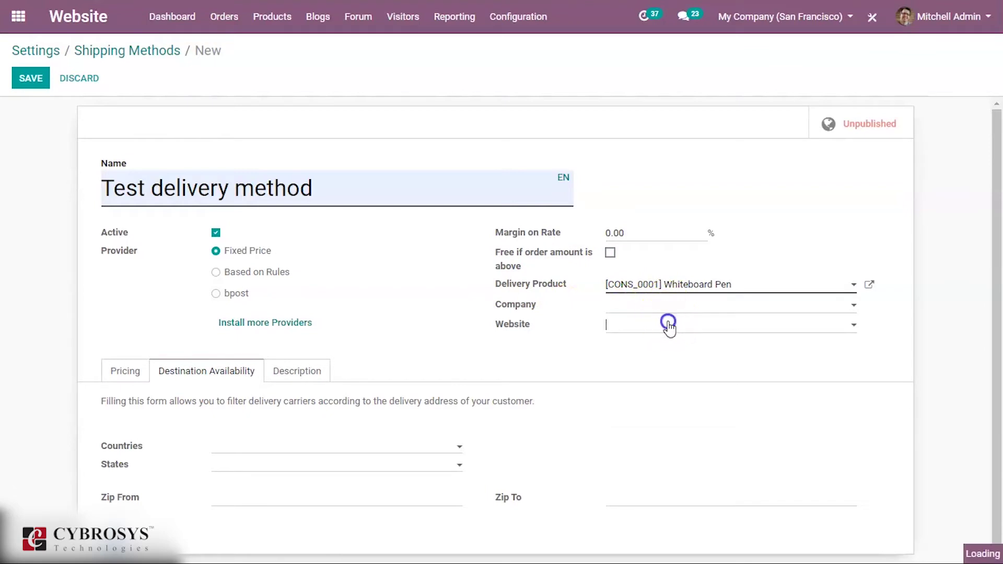
pyautogui.click(655, 347)
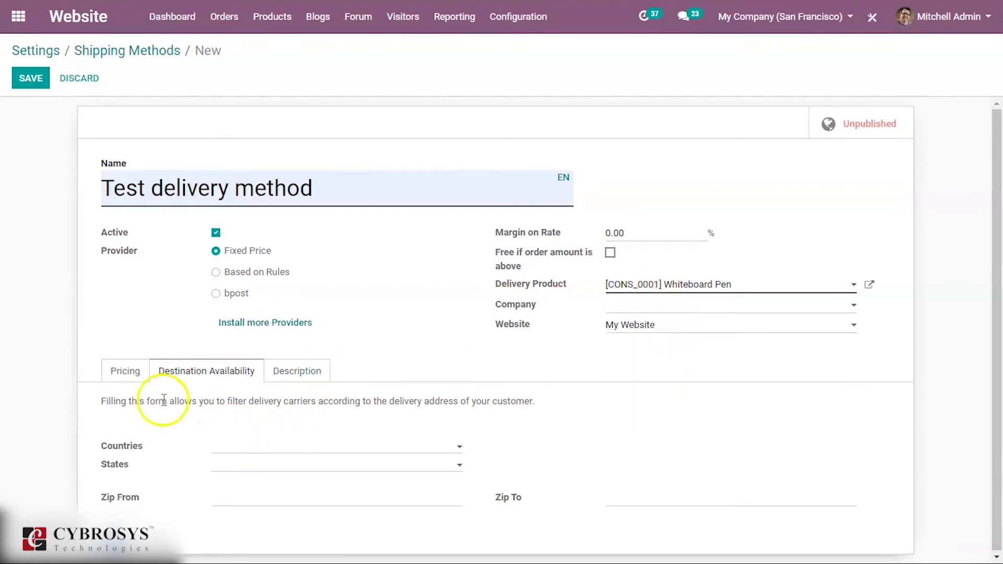
pyautogui.click(135, 371)
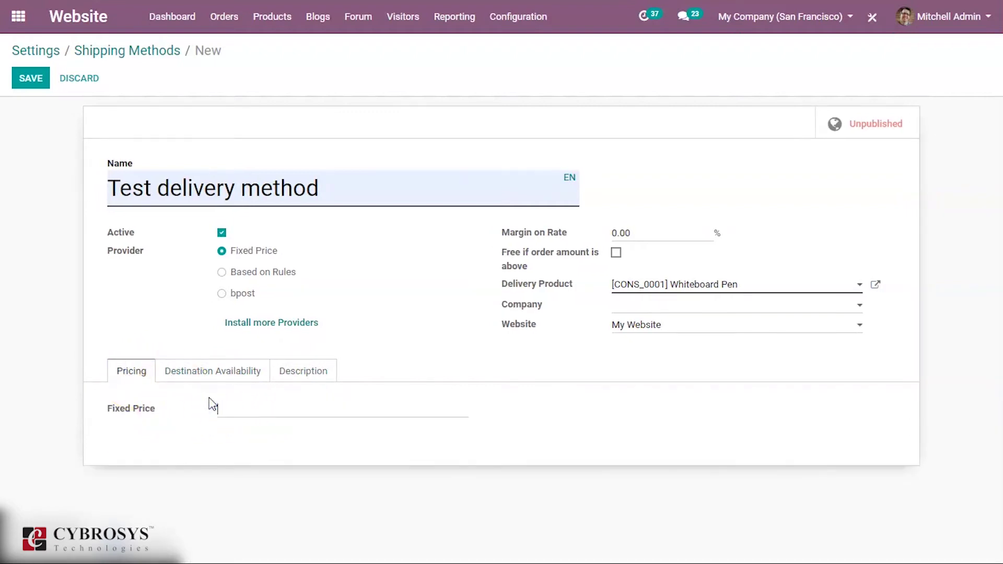
# Set the method's fixed price to 100.
pyautogui.write('100')
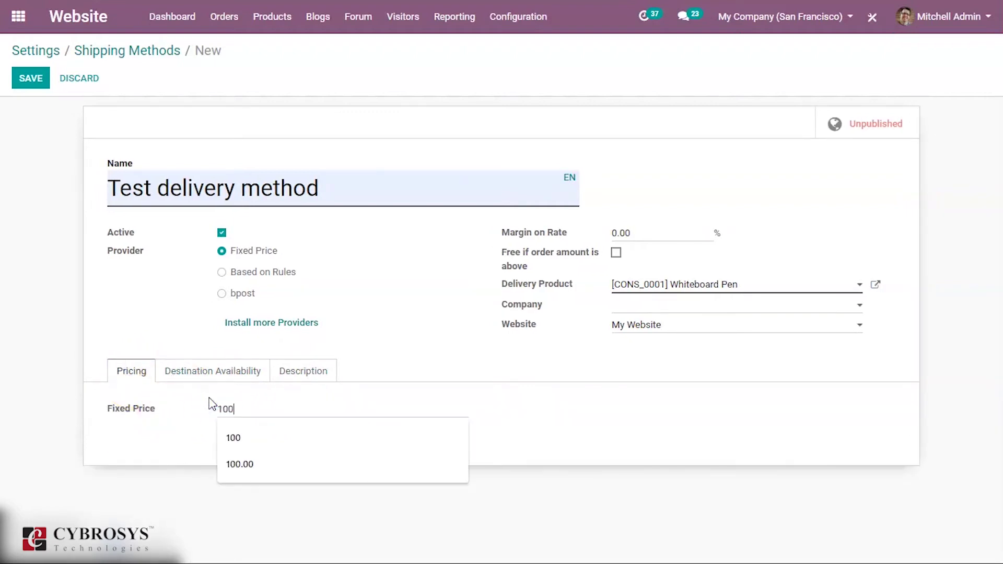
pyautogui.click(183, 425)
pyautogui.click(209, 377)
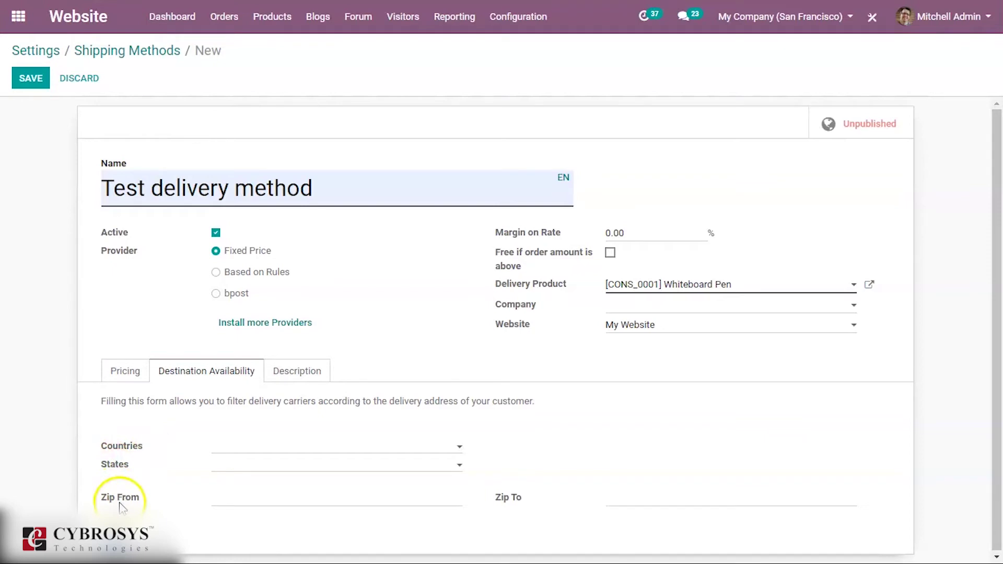
pyautogui.click(296, 372)
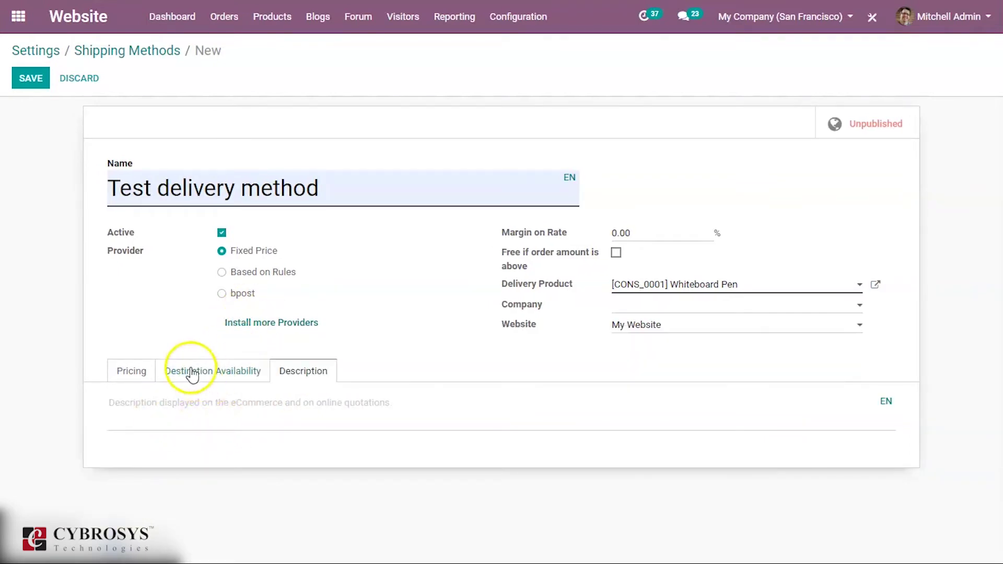
pyautogui.click(132, 371)
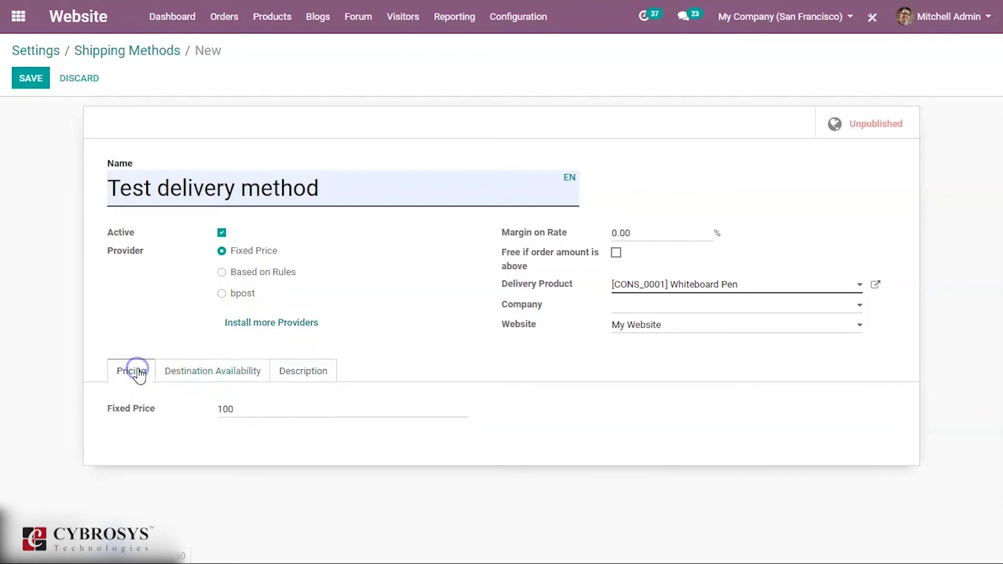
# Save the Test delivery method and publish it on the website.
pyautogui.click(23, 79)
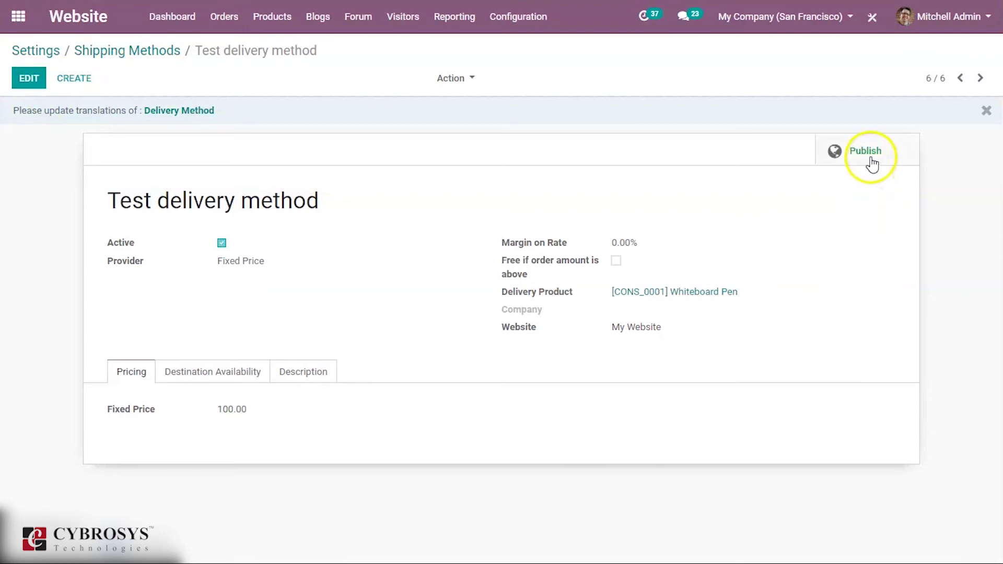
pyautogui.click(867, 153)
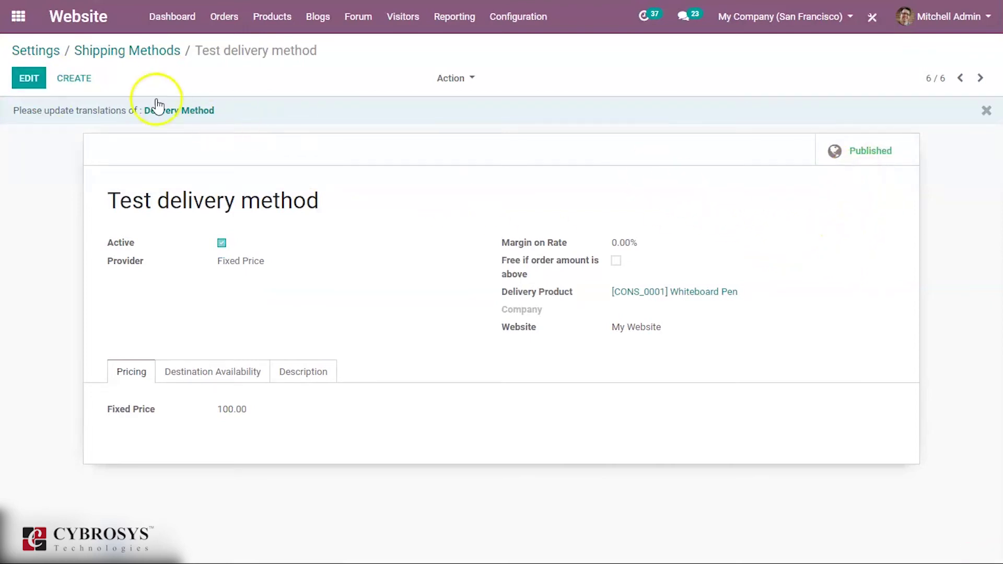
pyautogui.click(71, 21)
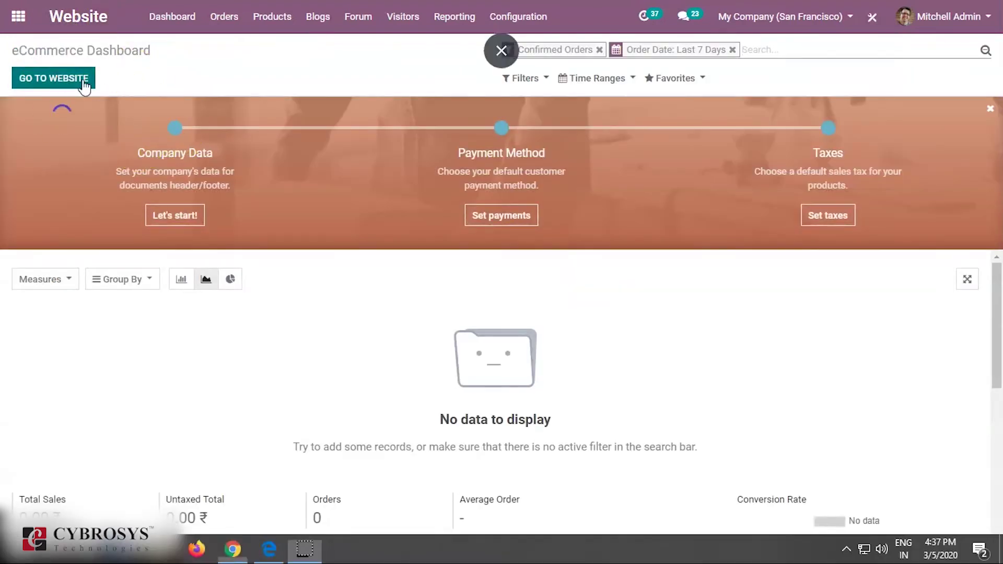
# Add the Whiteboard Pen from the website Shop to the cart.
pyautogui.click(83, 79)
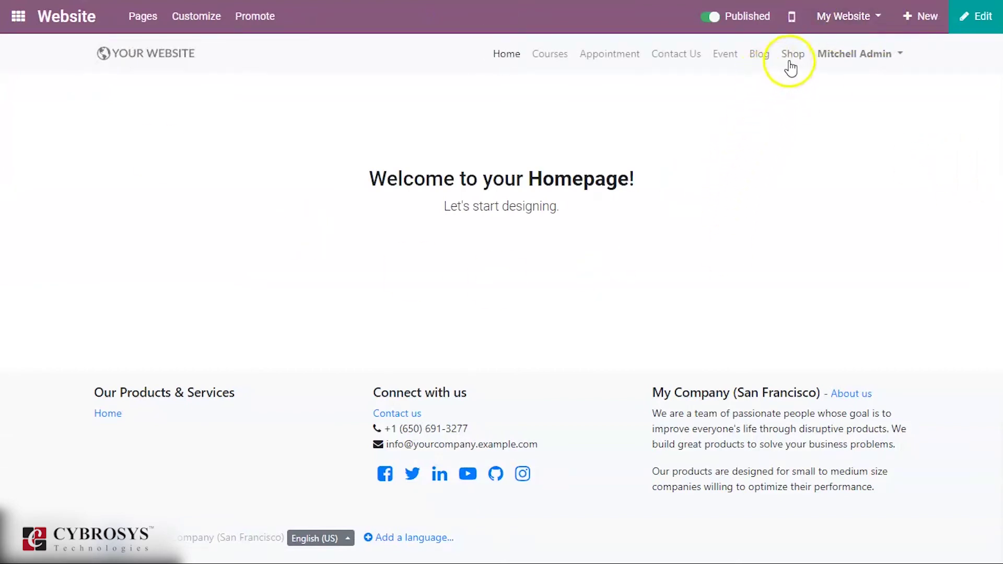
pyautogui.click(793, 55)
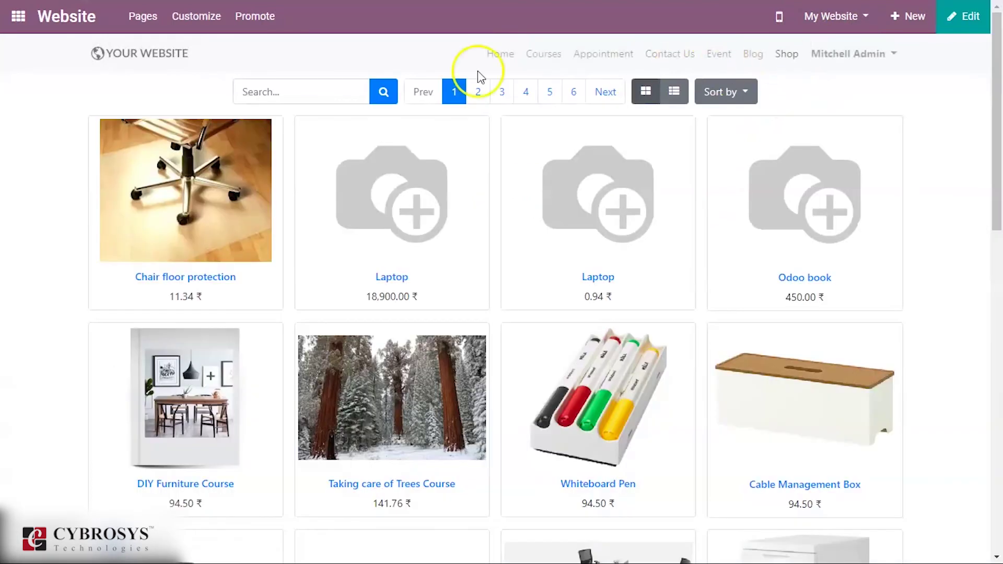
pyautogui.click(575, 408)
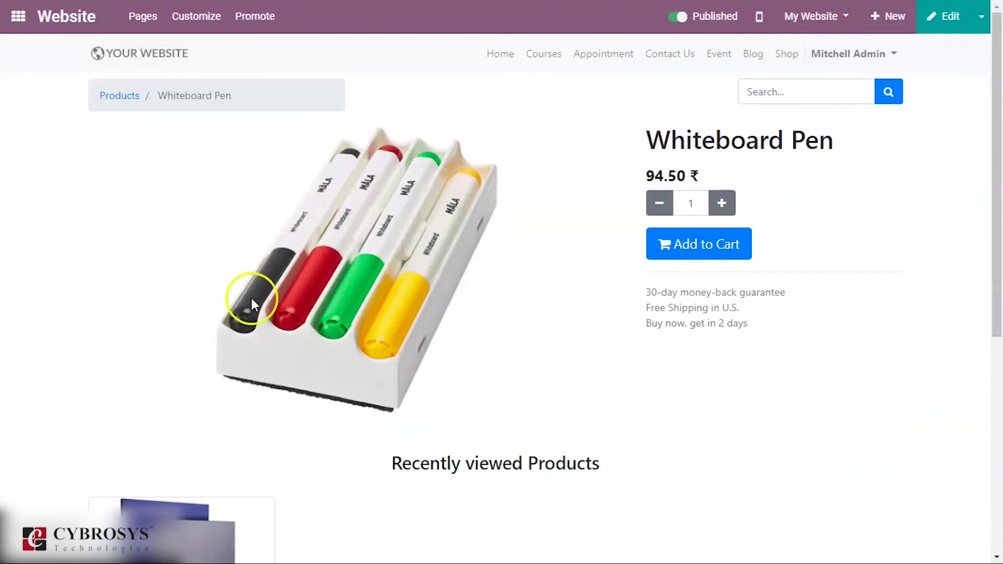
pyautogui.click(696, 256)
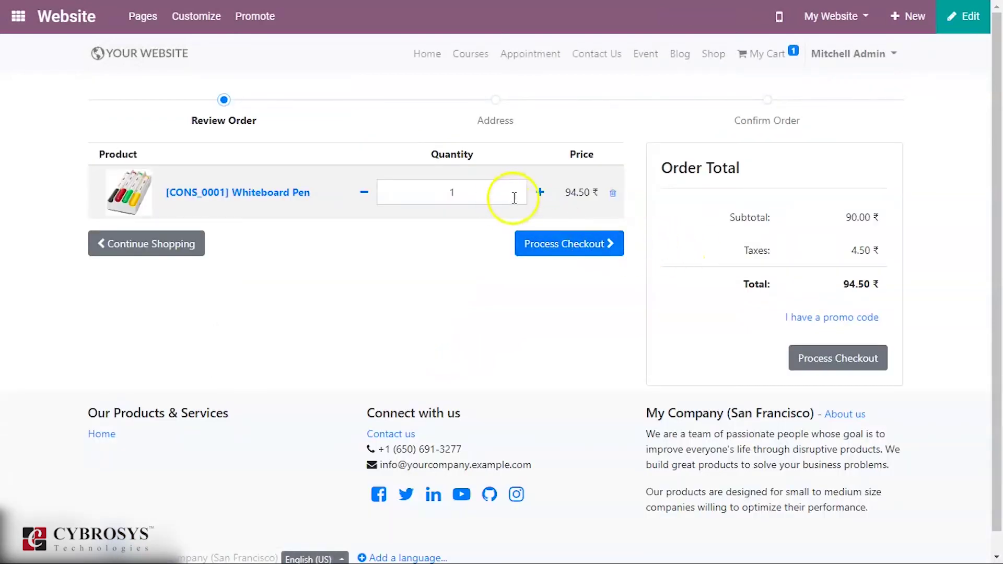
# Proceed to checkout and keep the existing shipping address, abandoning the new-address form.
pyautogui.click(572, 257)
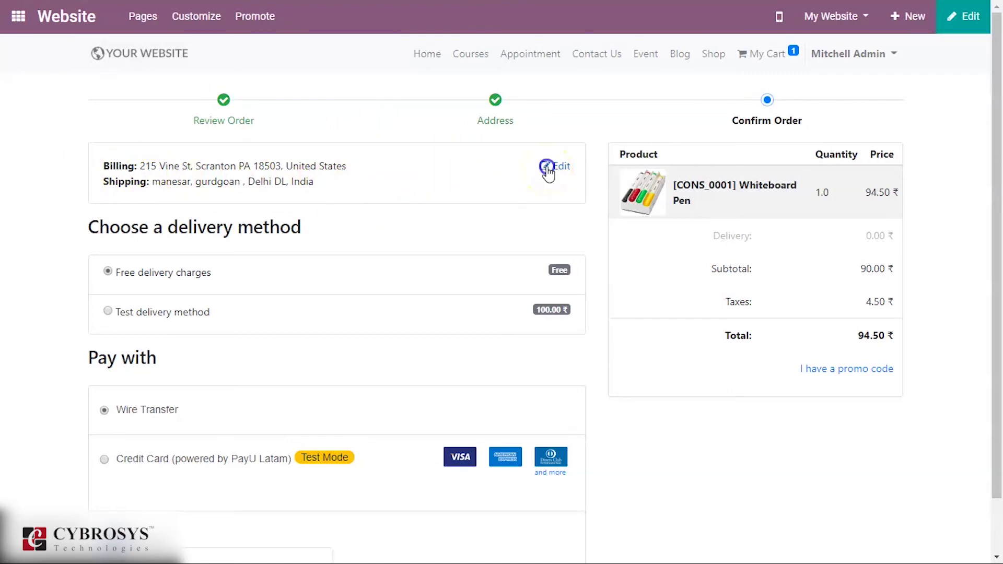
pyautogui.click(546, 168)
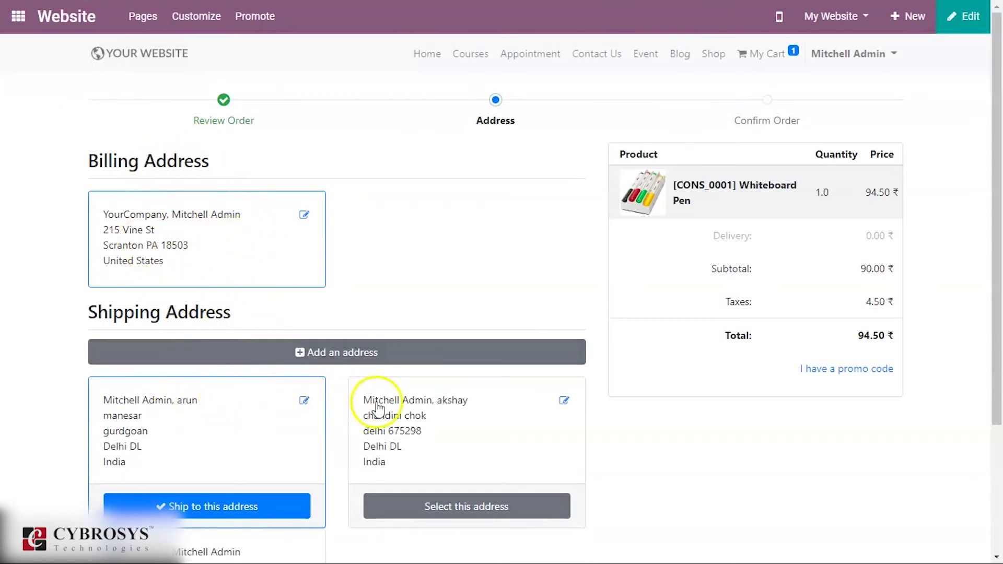
pyautogui.click(300, 354)
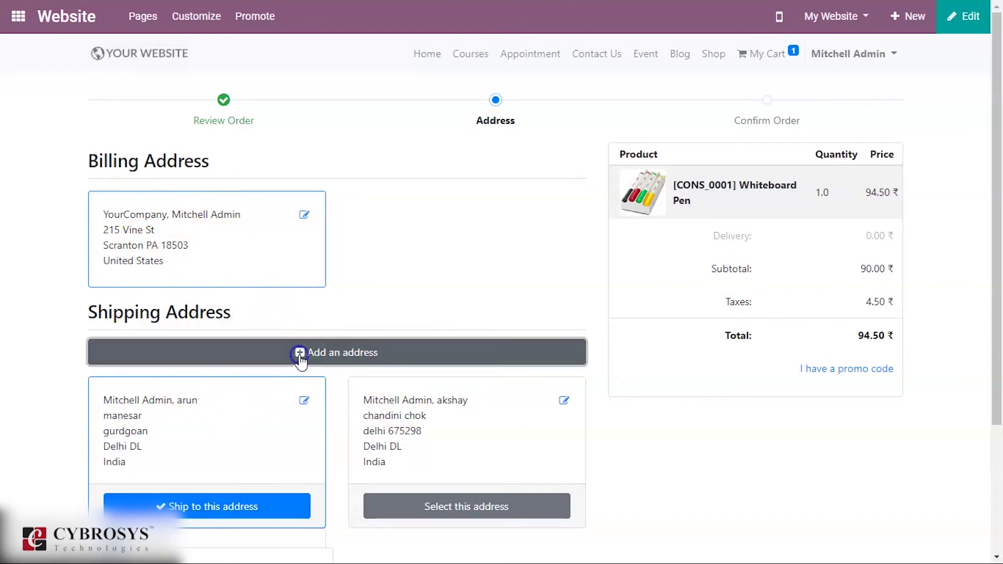
pyautogui.scroll(-1, 273, 396)
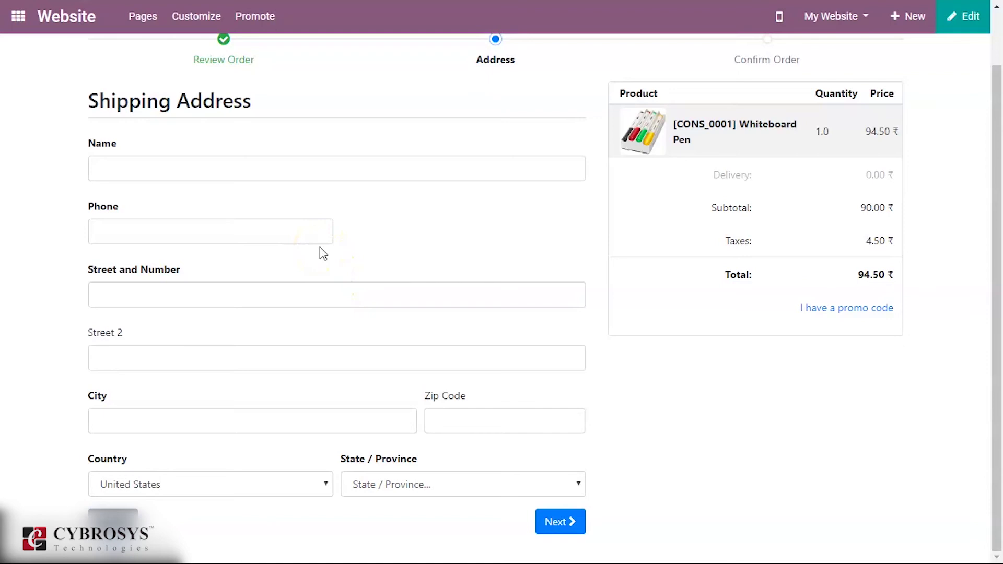
pyautogui.click(114, 516)
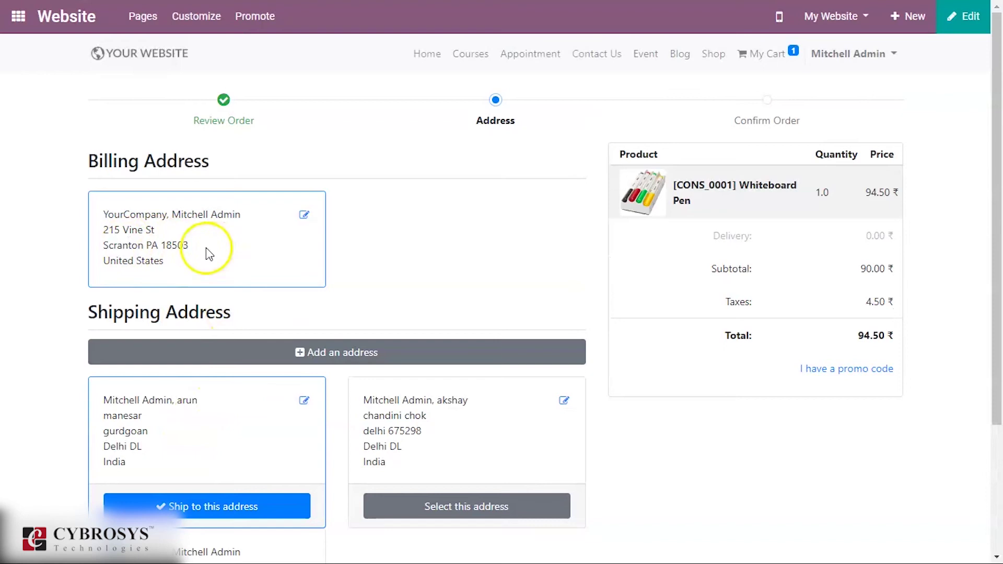
pyautogui.scroll(-3, 204, 272)
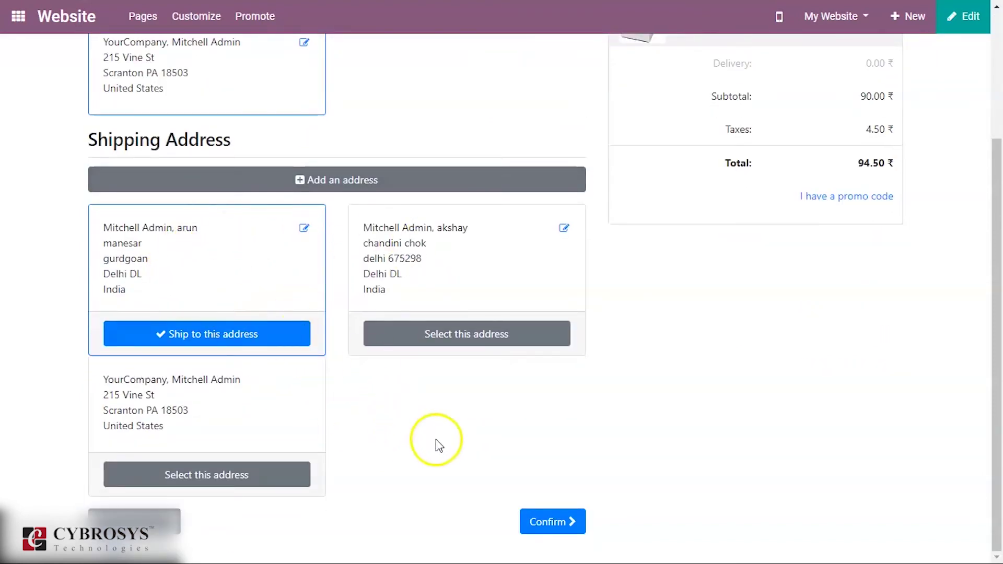
# Confirm the address, pick Test delivery method and COD, and pay the 199.50 total.
pyautogui.click(534, 524)
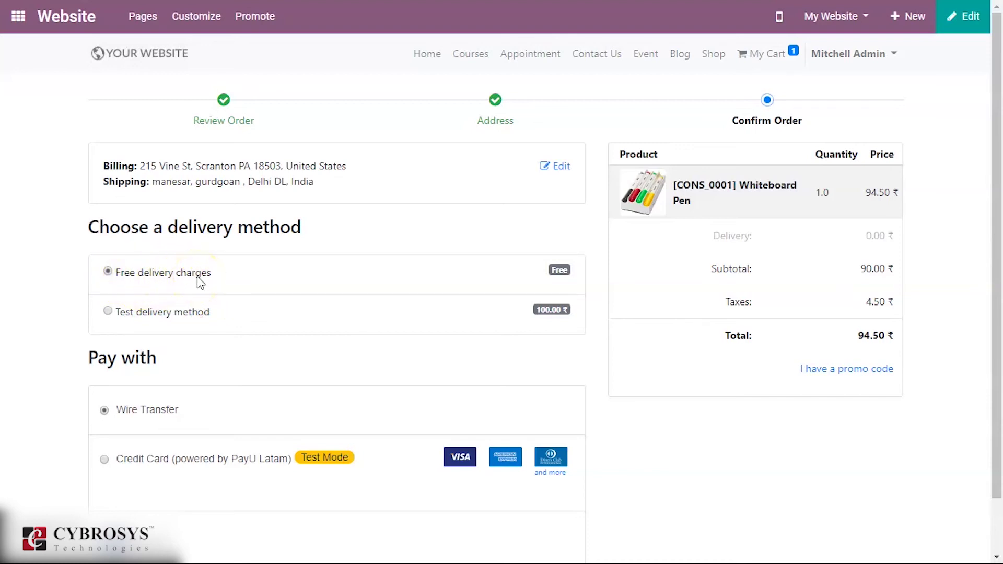
pyautogui.click(108, 312)
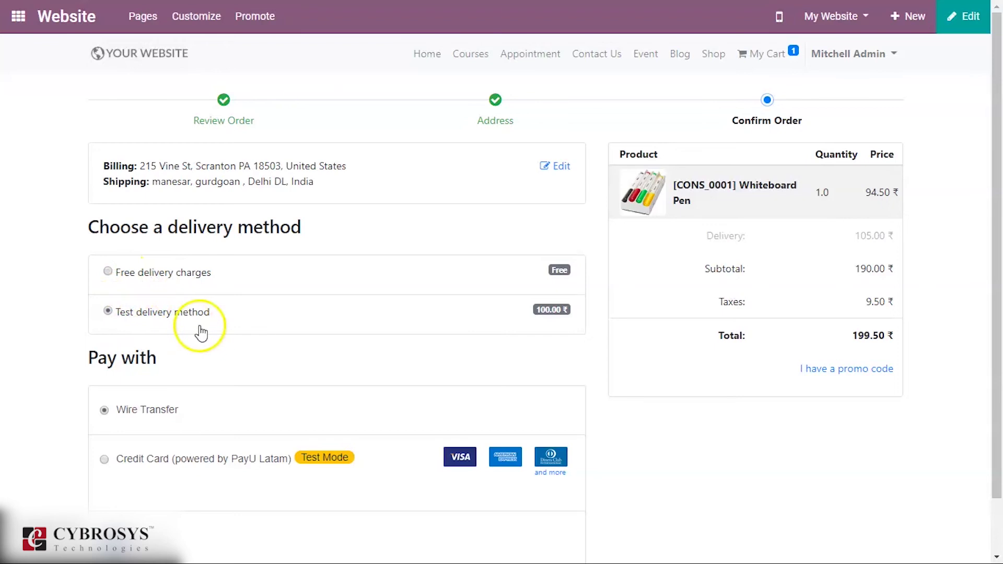
pyautogui.scroll(-1, 442, 303)
pyautogui.scroll(1, 441, 302)
pyautogui.scroll(-1, 424, 313)
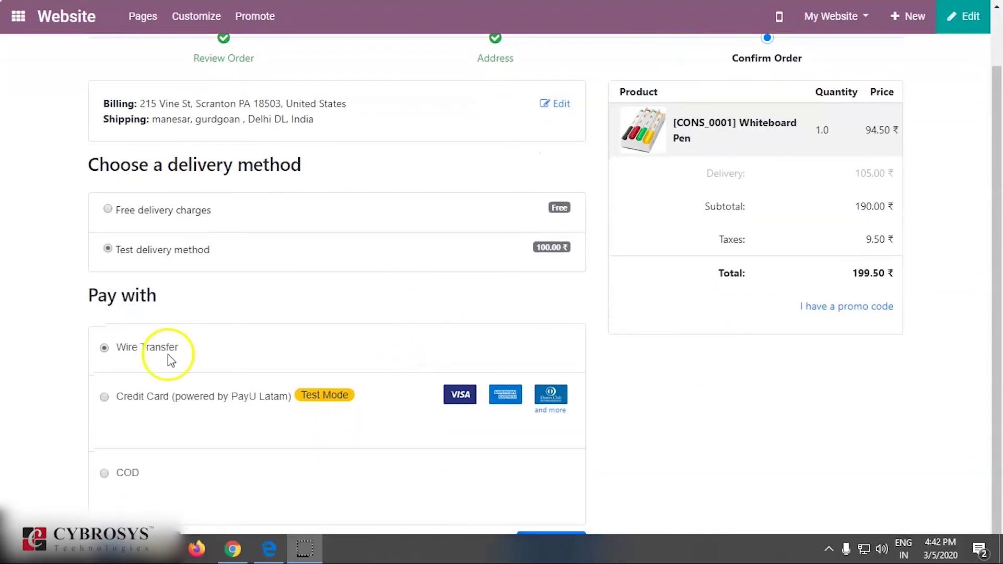
pyautogui.click(105, 474)
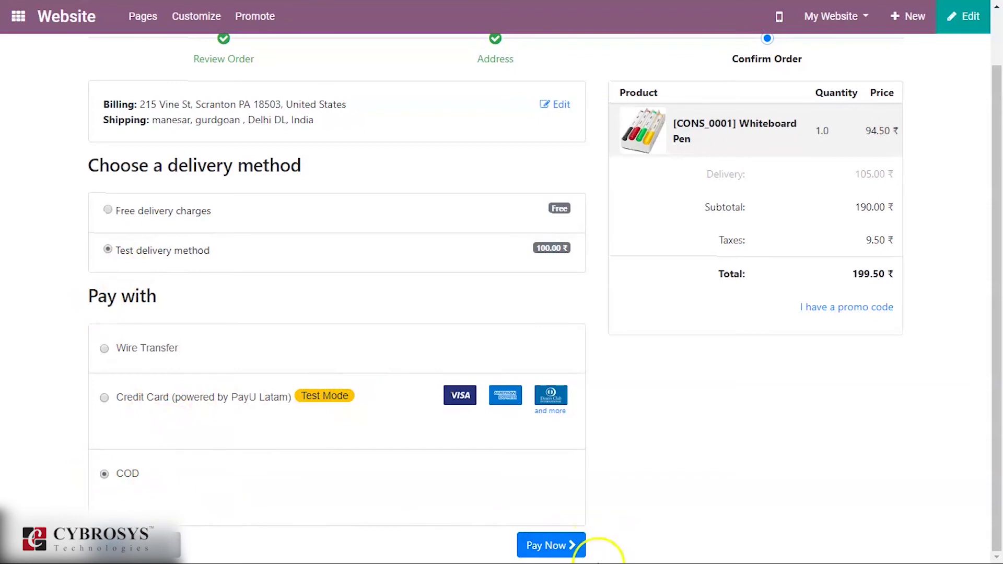
pyautogui.click(553, 548)
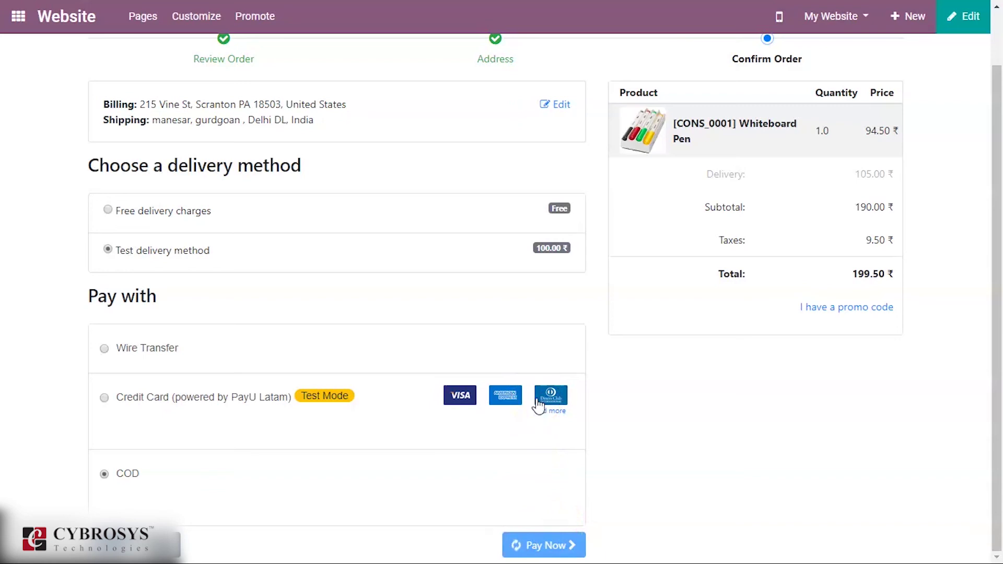
# Scroll to the top of the order confirmation page and open the account menu.
pyautogui.scroll(2, 539, 402)
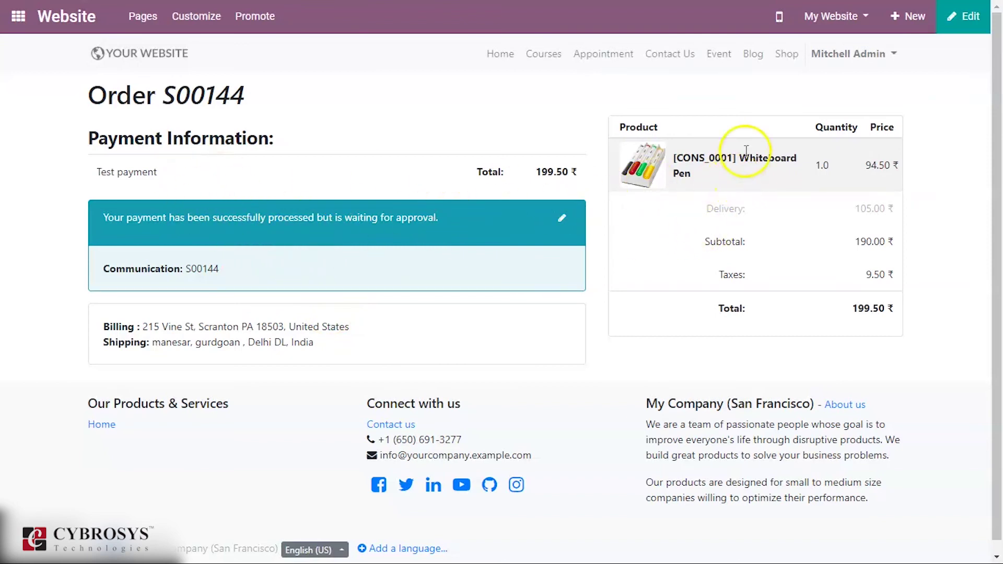
pyautogui.click(872, 67)
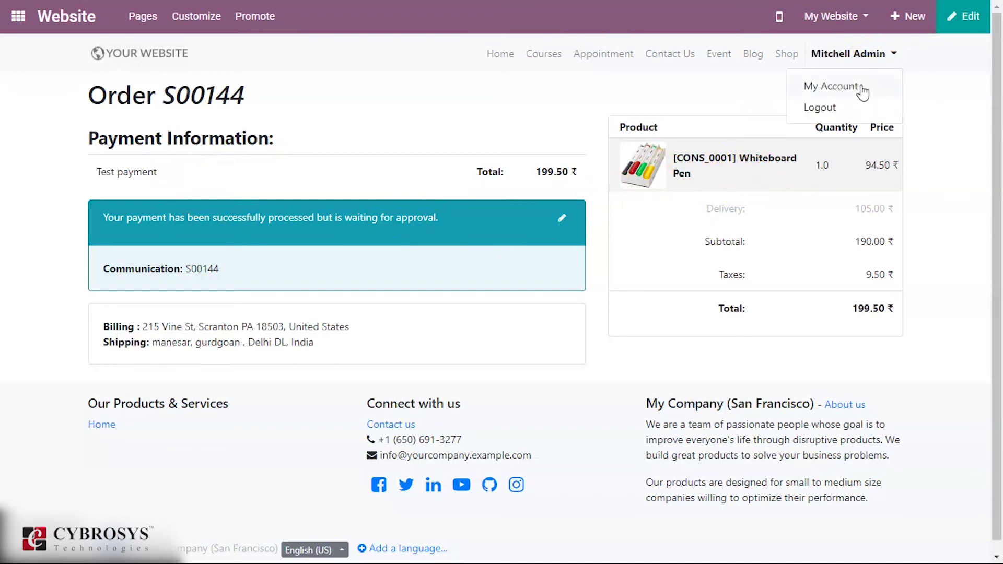
# Open quotation S00144 from My Account and review its Test delivery method line.
pyautogui.click(862, 89)
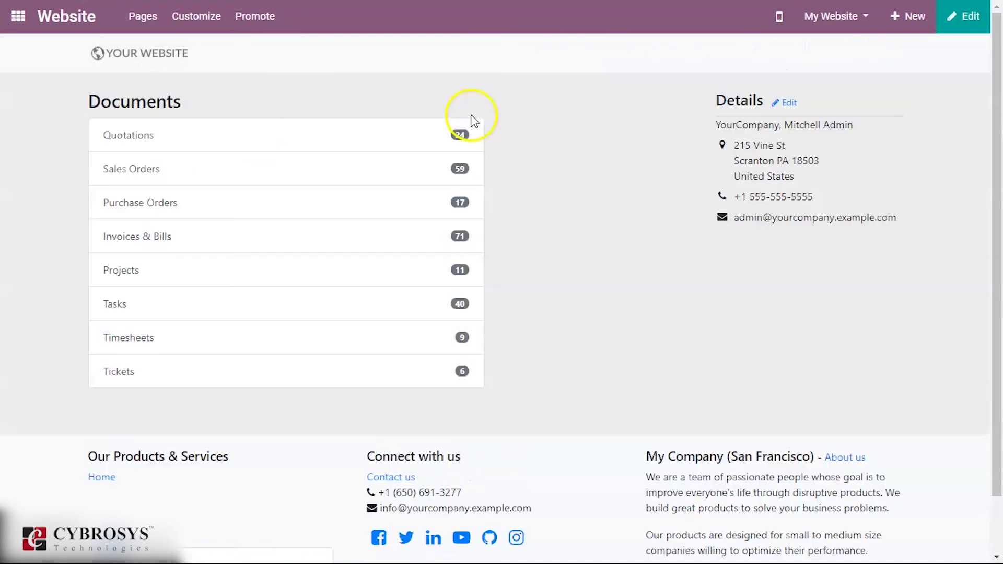
pyautogui.click(124, 137)
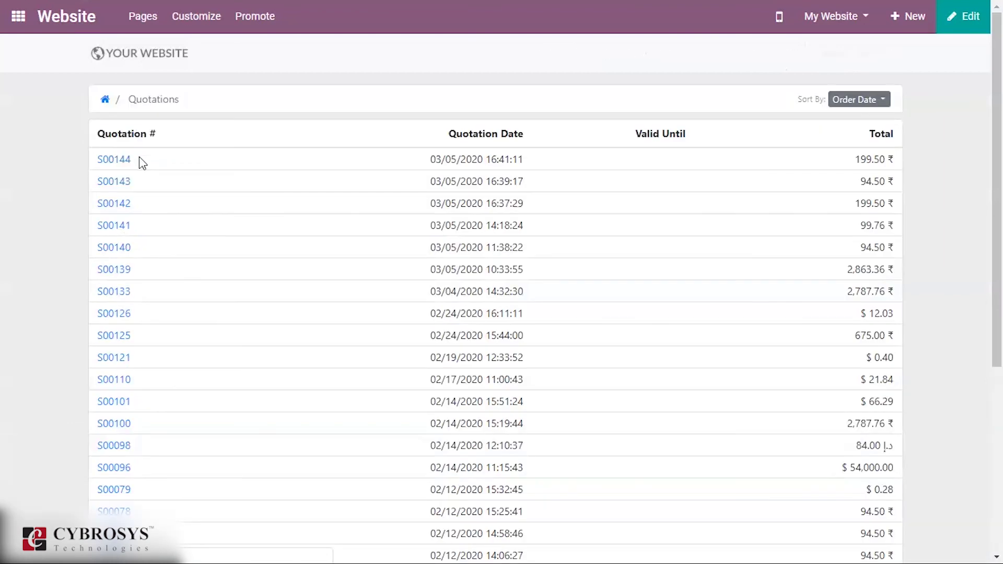
pyautogui.click(112, 160)
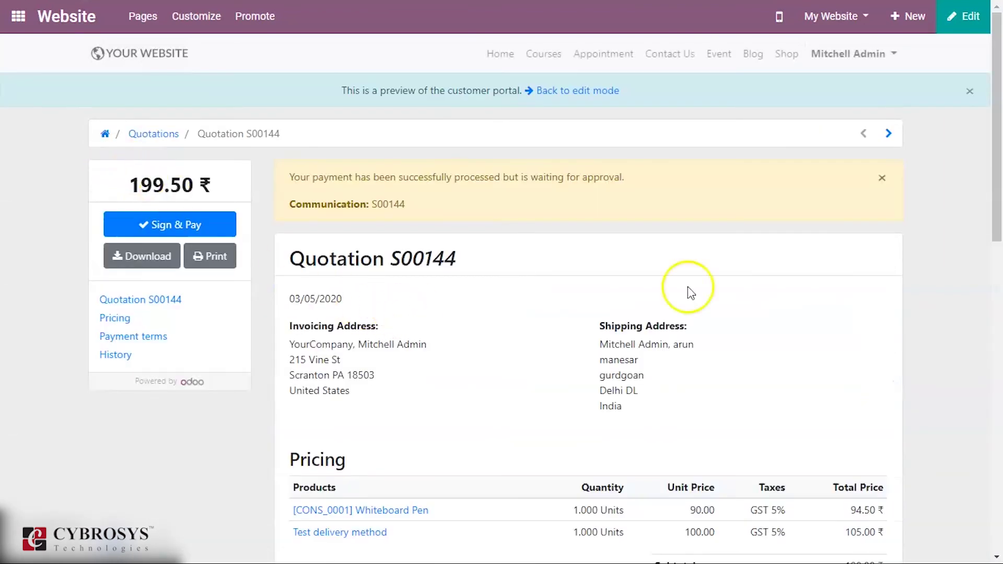
pyautogui.click(882, 180)
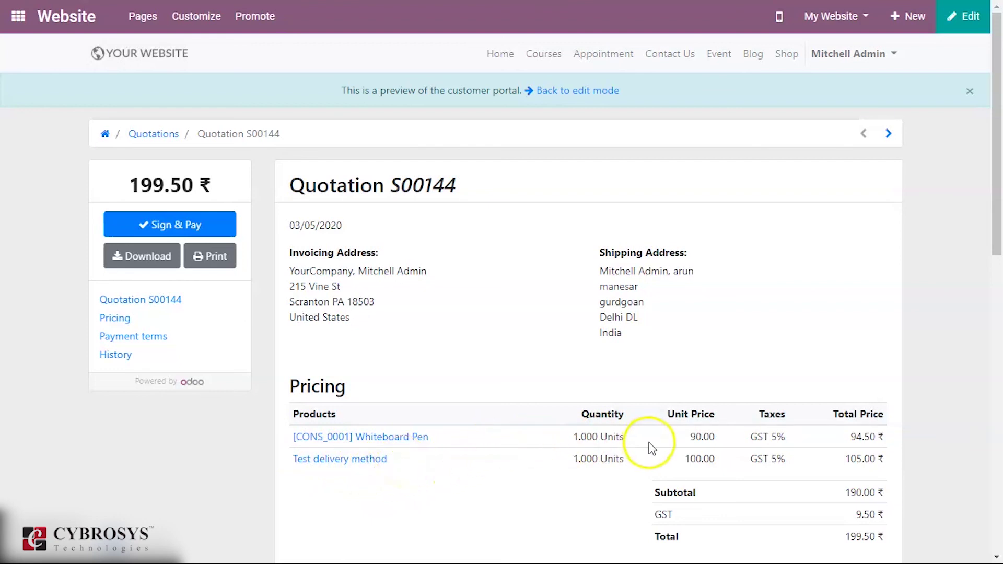
pyautogui.scroll(-1, 649, 447)
pyautogui.scroll(-1, 650, 448)
pyautogui.scroll(2, 650, 448)
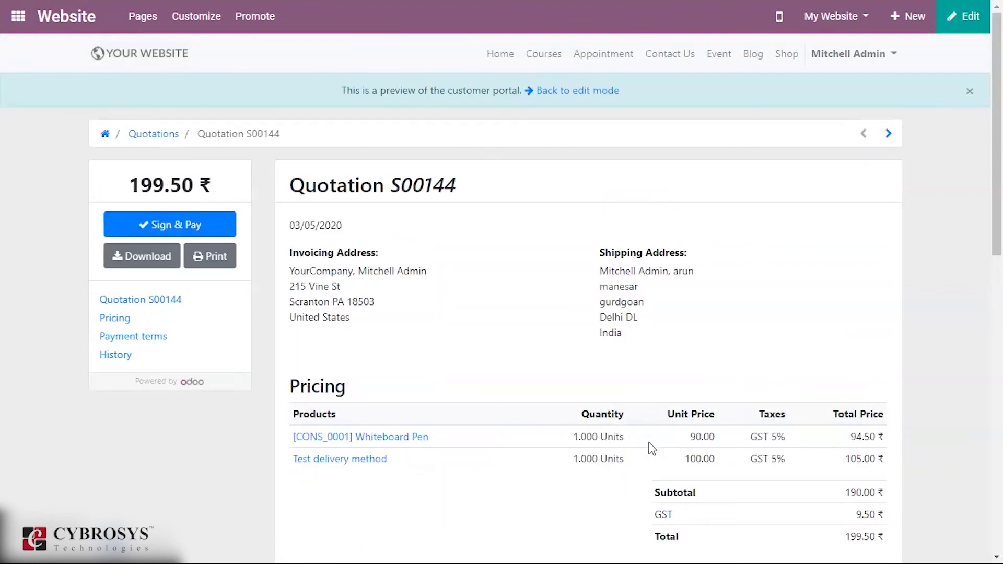